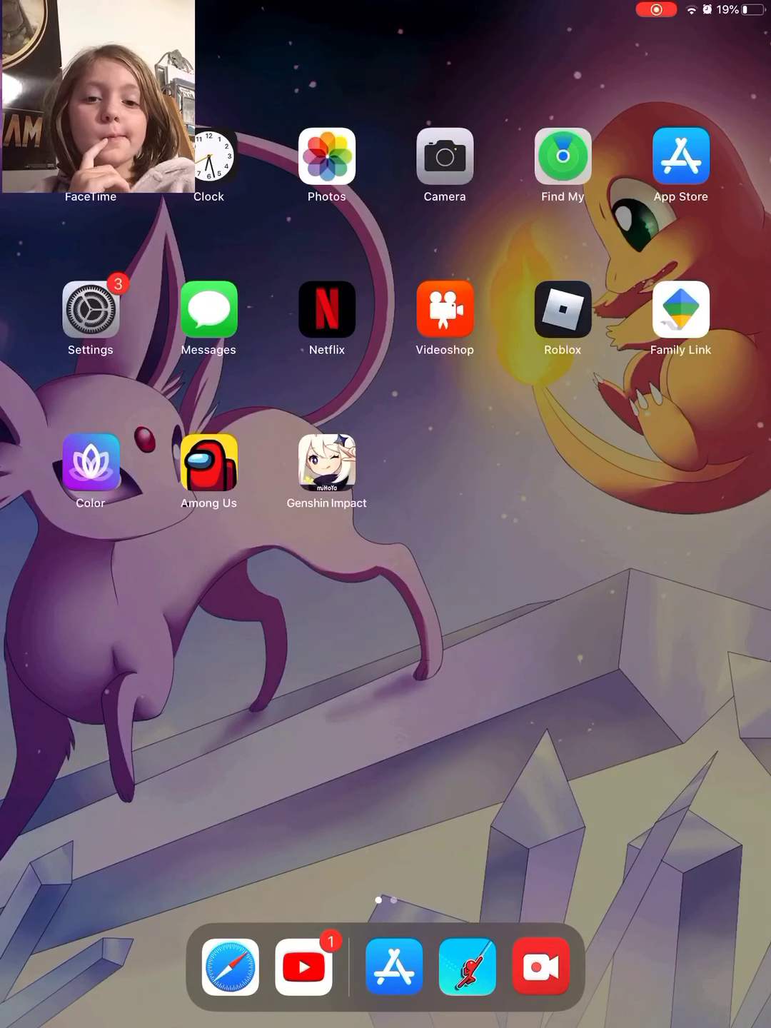
Launch Color from the second home page and start a blank canvas from the Gallery
mouse_move(562, 562)
mouse_down()
mouse_move(201, 562)
mouse_move(562, 563)
mouse_up()
click(91, 457)
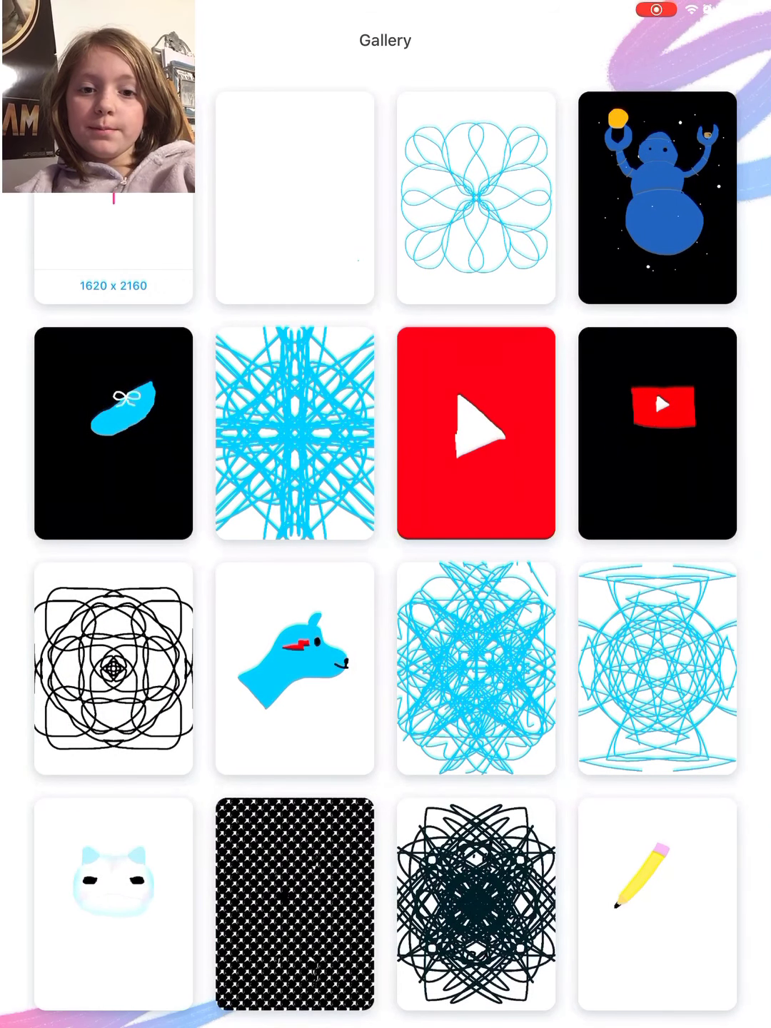
click(112, 241)
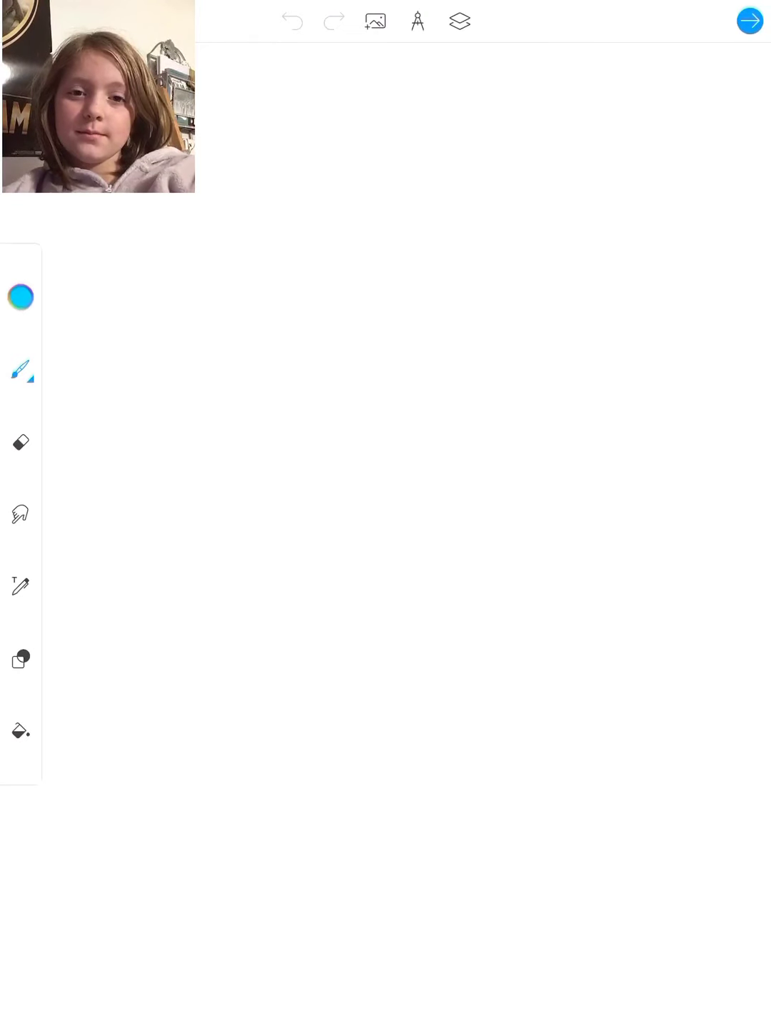
mouse_move(435, 242)
mouse_down()
mouse_move(543, 441)
mouse_move(347, 296)
mouse_up()
key(ctrl+z)
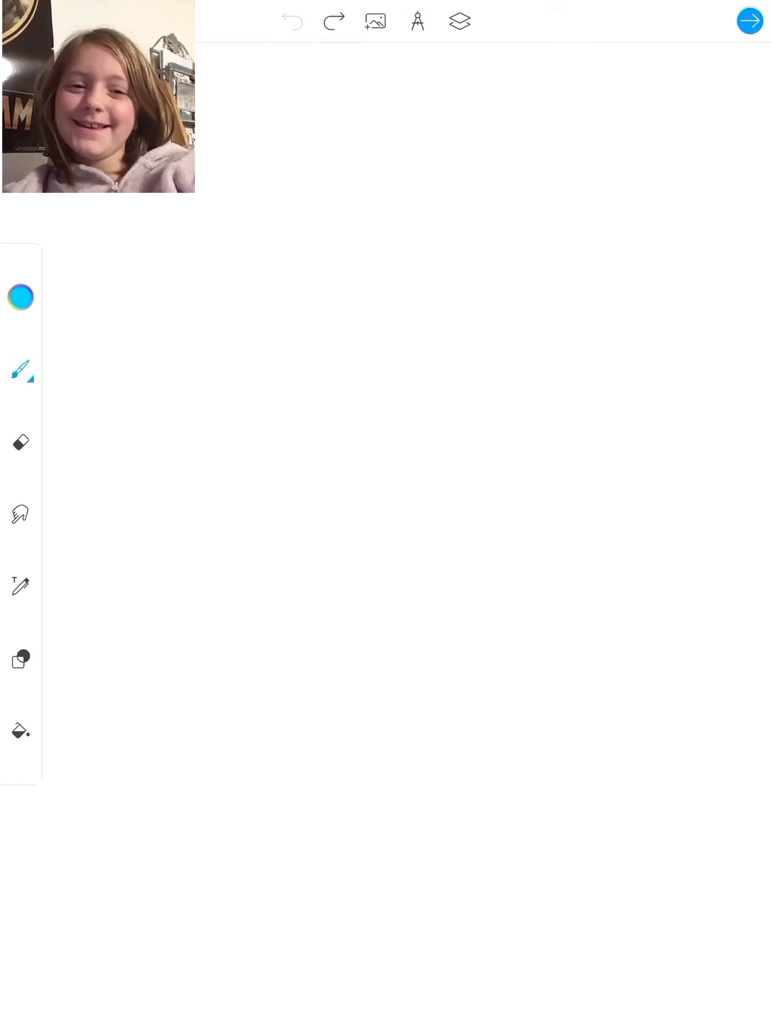
mouse_move(337, 234)
mouse_down()
mouse_move(211, 487)
mouse_move(465, 527)
mouse_up()
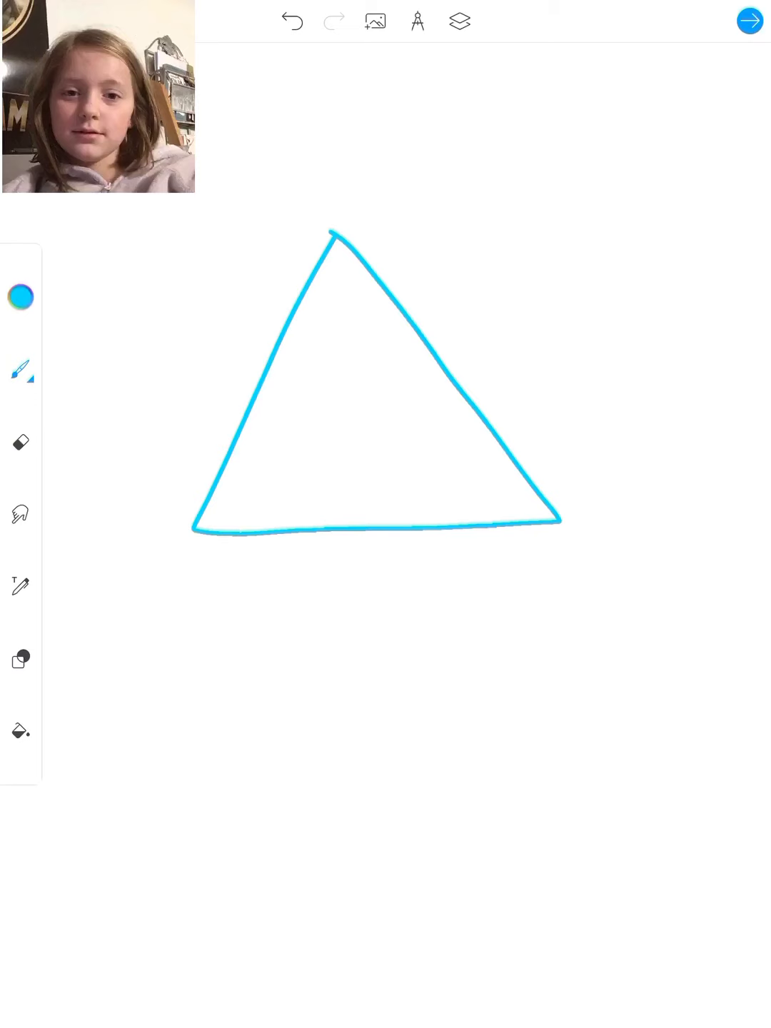
key(ctrl+z)
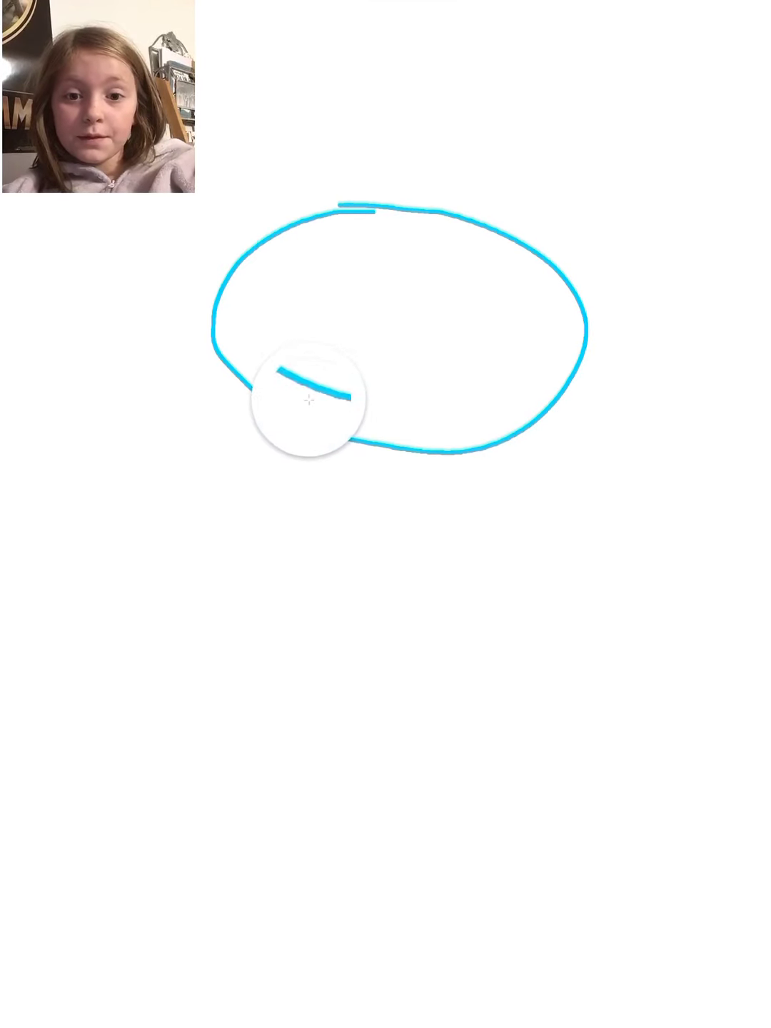
drag(306, 402, 274, 410)
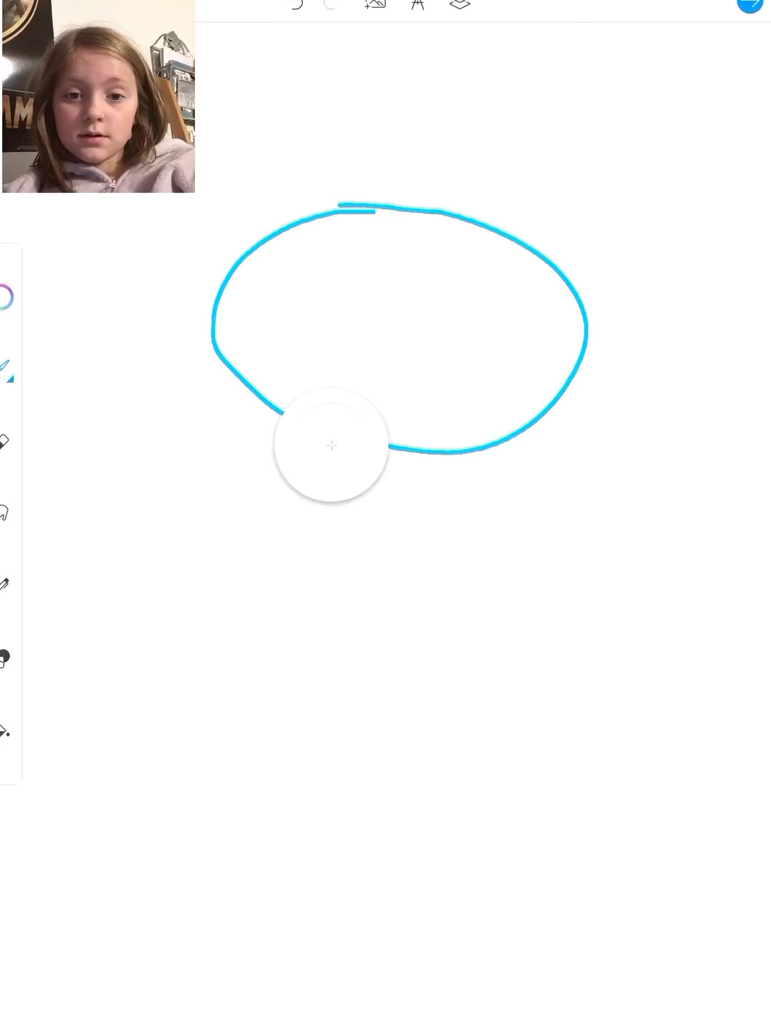
mouse_move(355, 402)
mouse_down()
mouse_move(273, 371)
mouse_move(310, 389)
mouse_move(282, 372)
mouse_up()
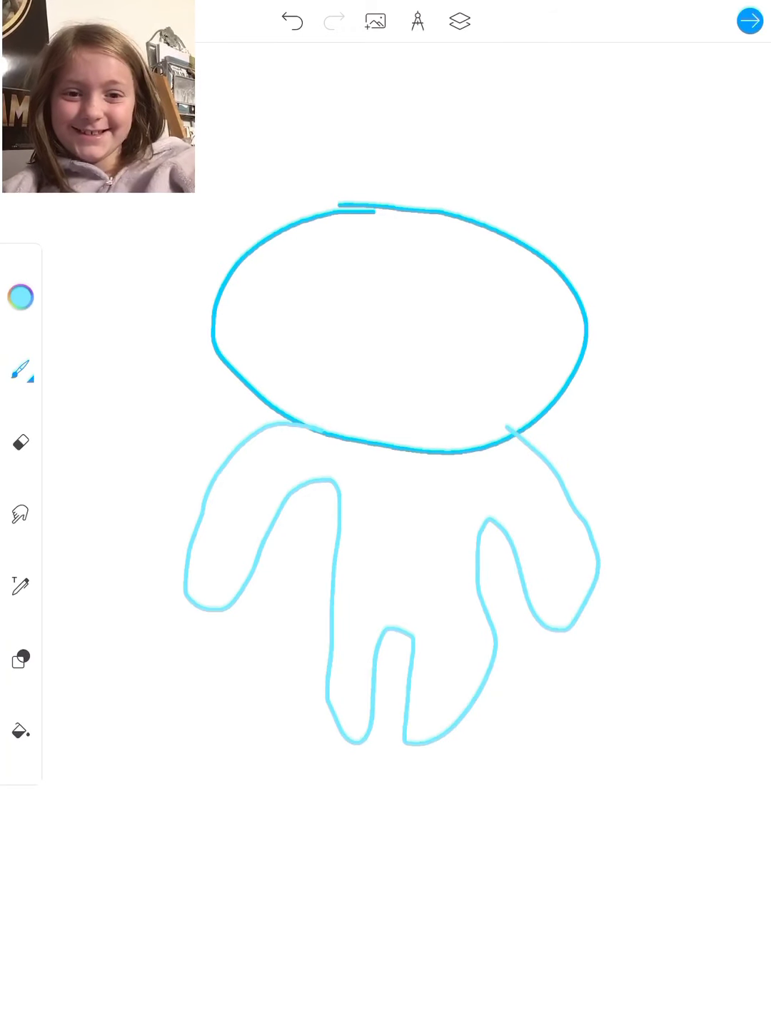
key(ctrl+z)
key(ctrl+z)
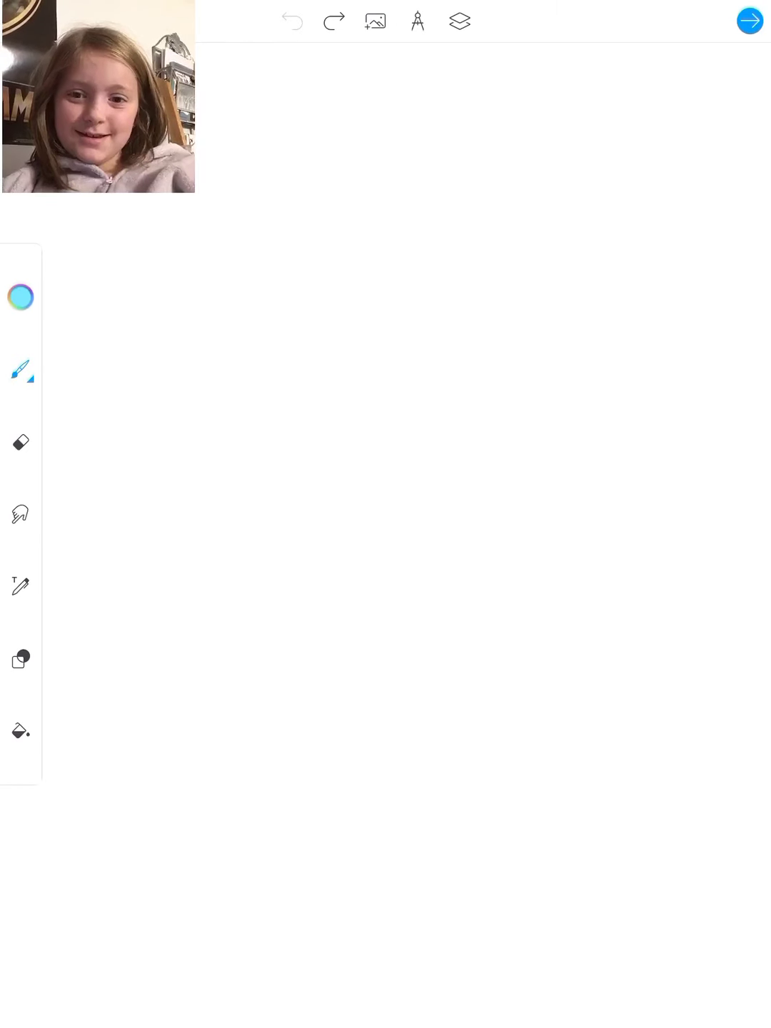
Return to the home screen and launch Stickman Hook from the second app page
drag(386, 1020, 385, 723)
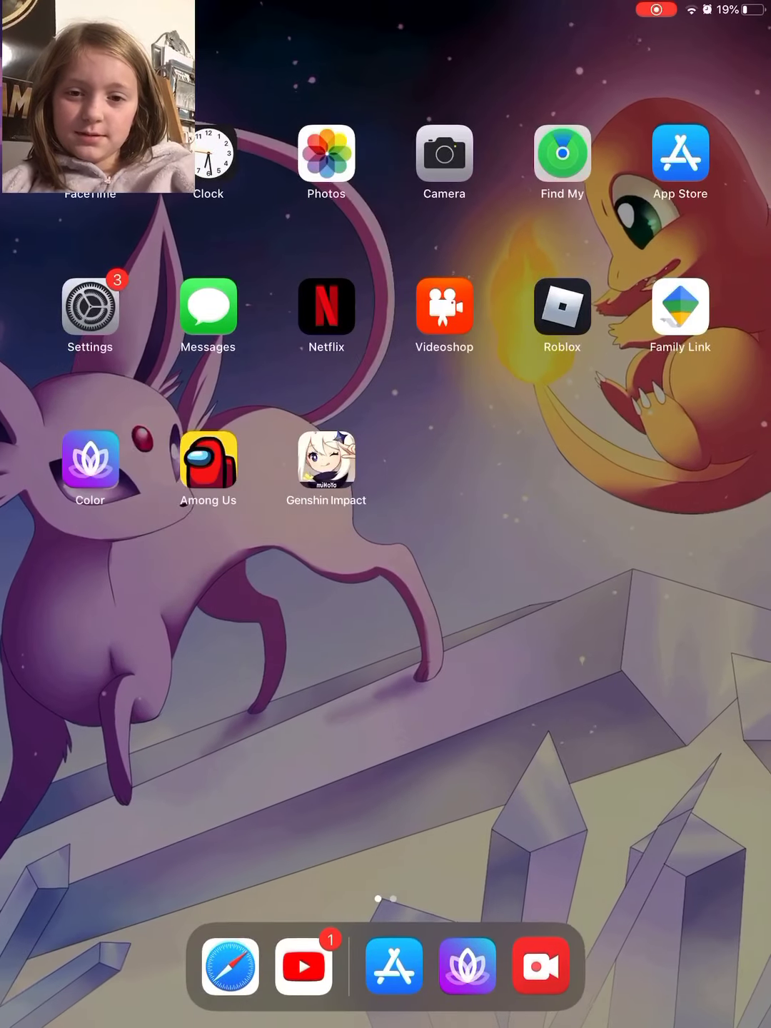
drag(563, 514, 161, 514)
click(215, 154)
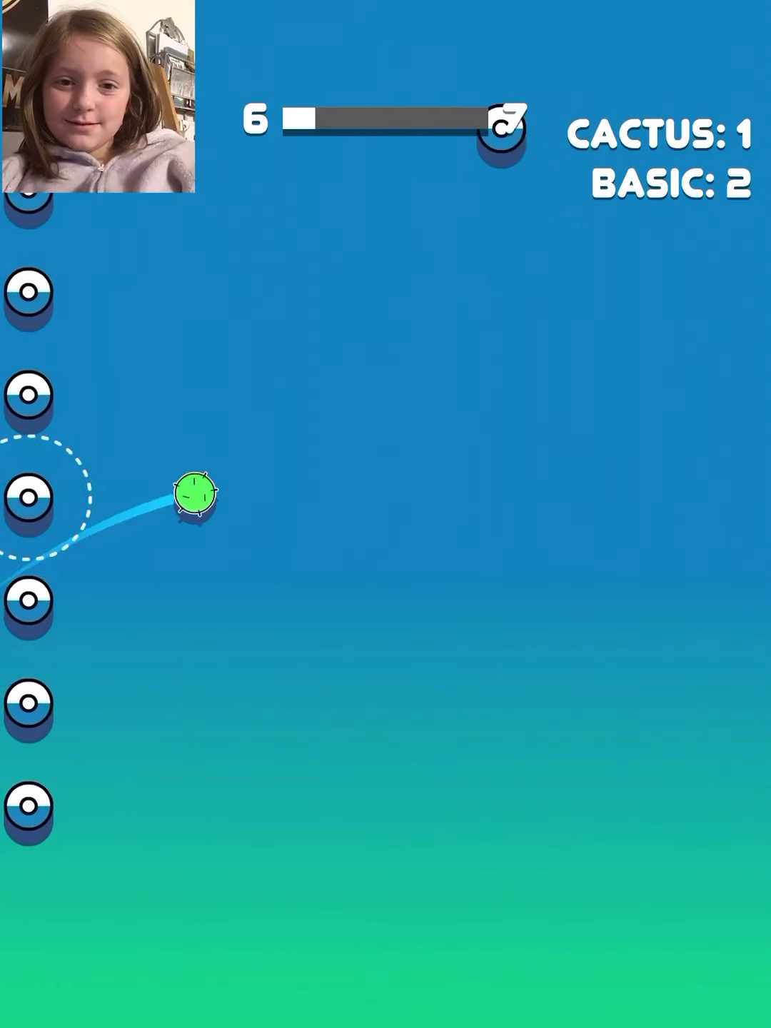
Fling the cactus and swing from a hook to finish the level, then start the next
click(385, 514)
click(386, 514)
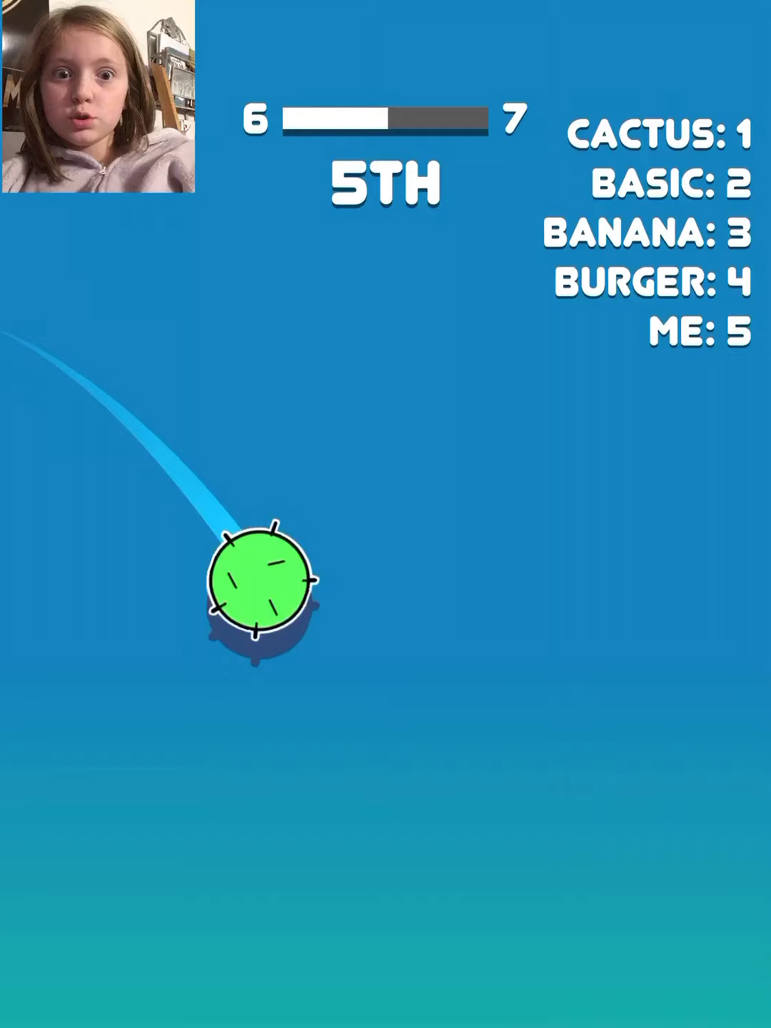
click(640, 932)
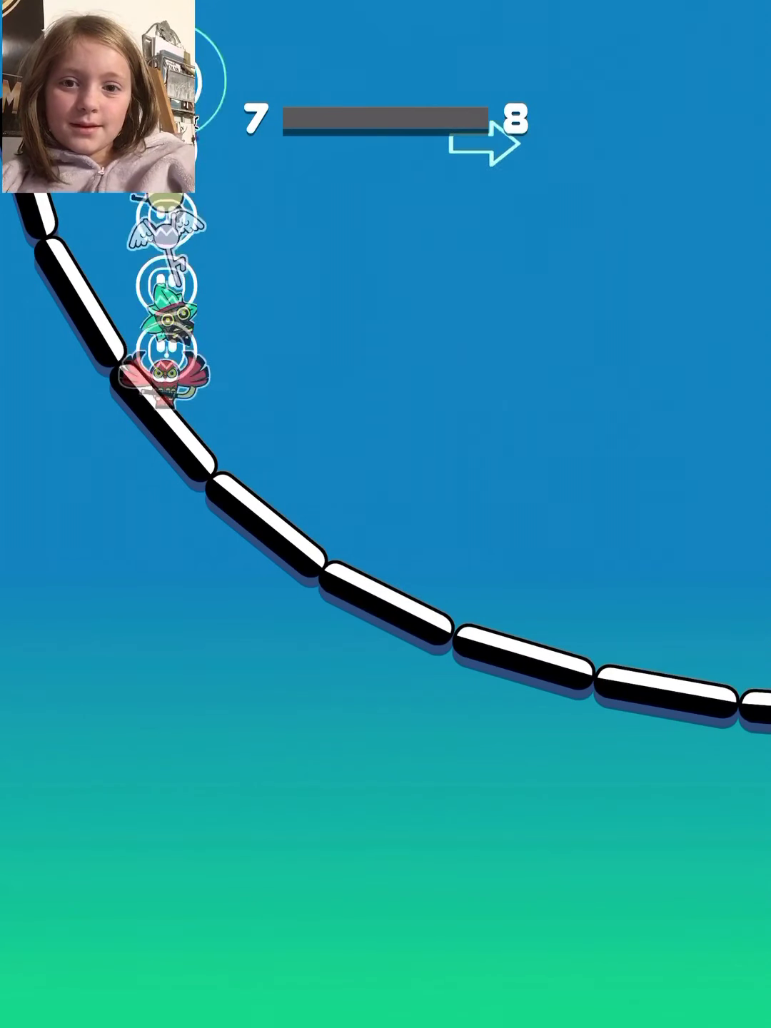
Swing ring to ring through the race level to the finish
click(386, 514)
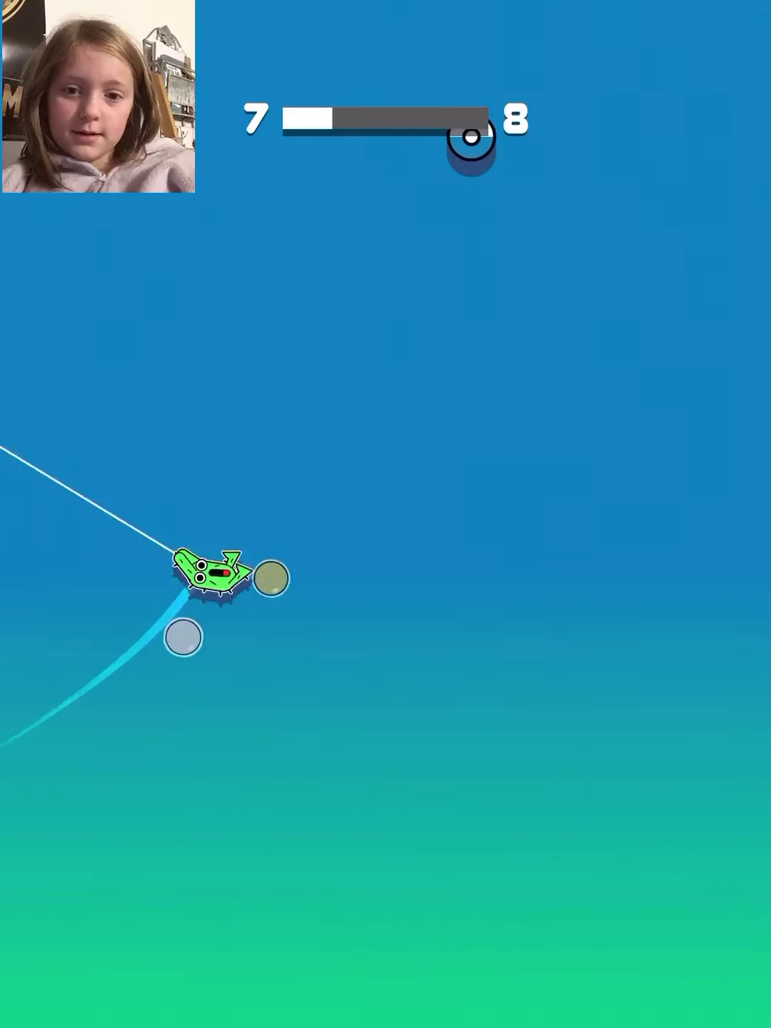
click(386, 514)
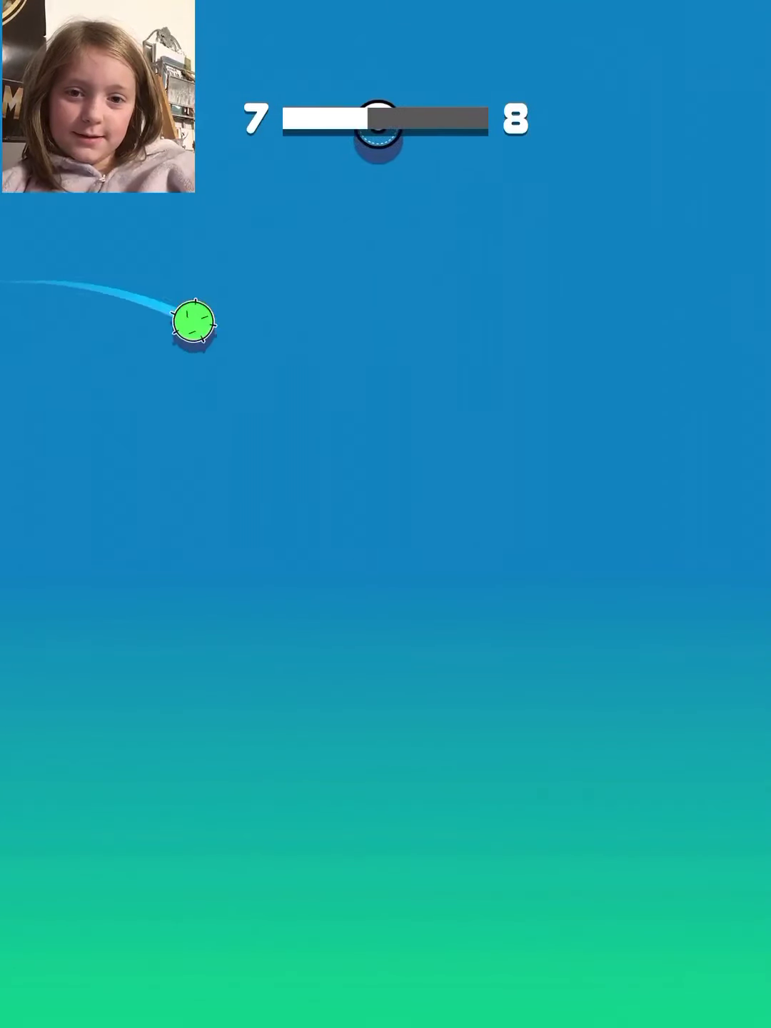
click(386, 514)
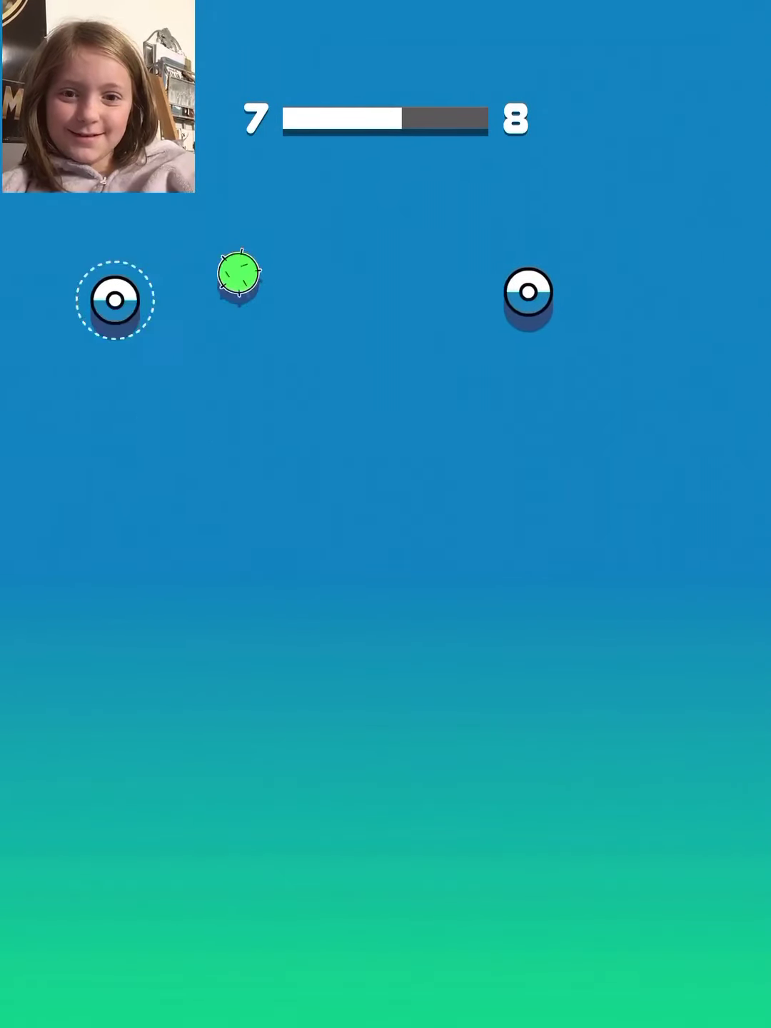
click(386, 515)
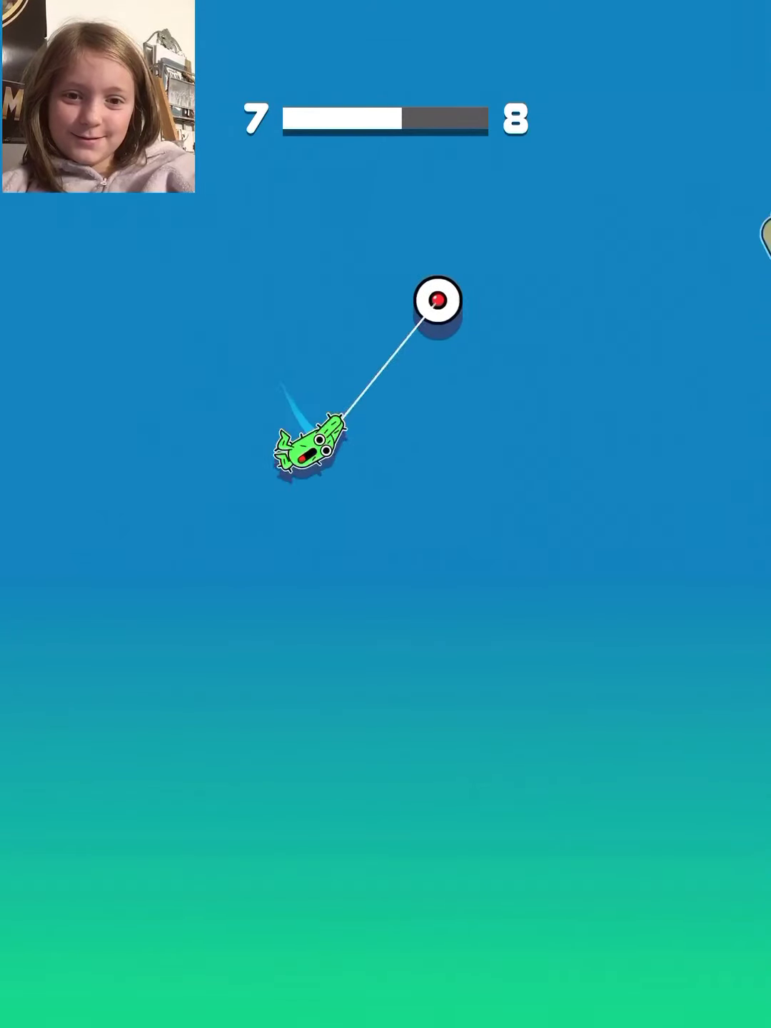
click(386, 515)
click(385, 514)
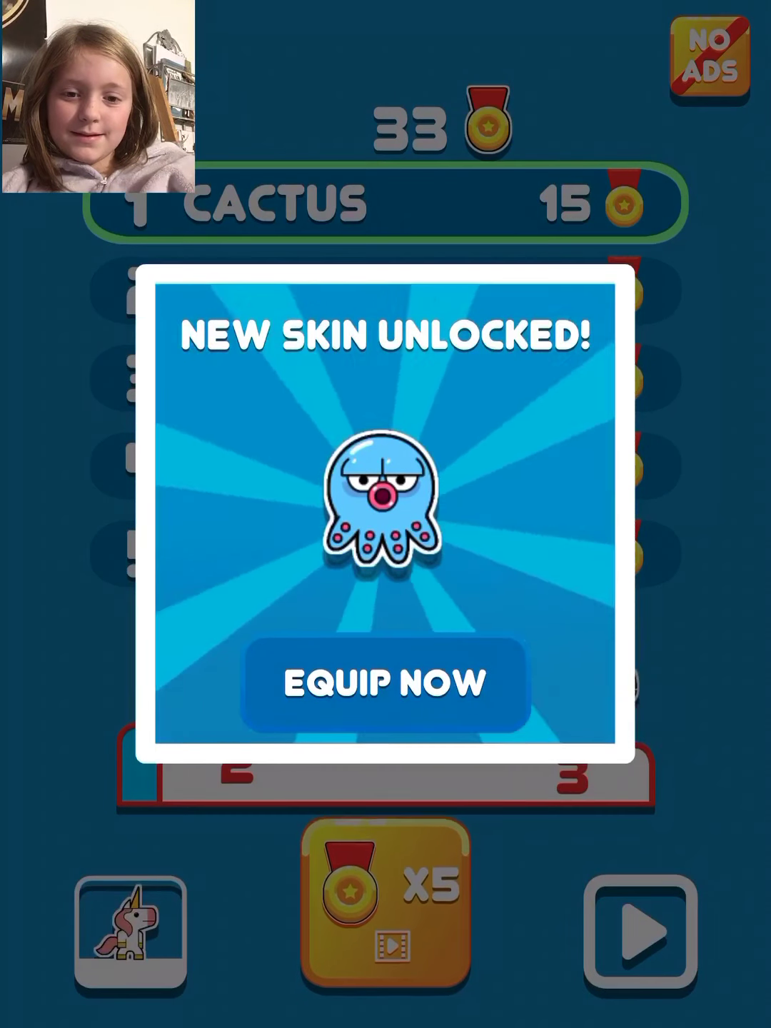
Equip the newly unlocked octopus skin, browse the skin pages, and return to the menu
click(385, 682)
click(571, 298)
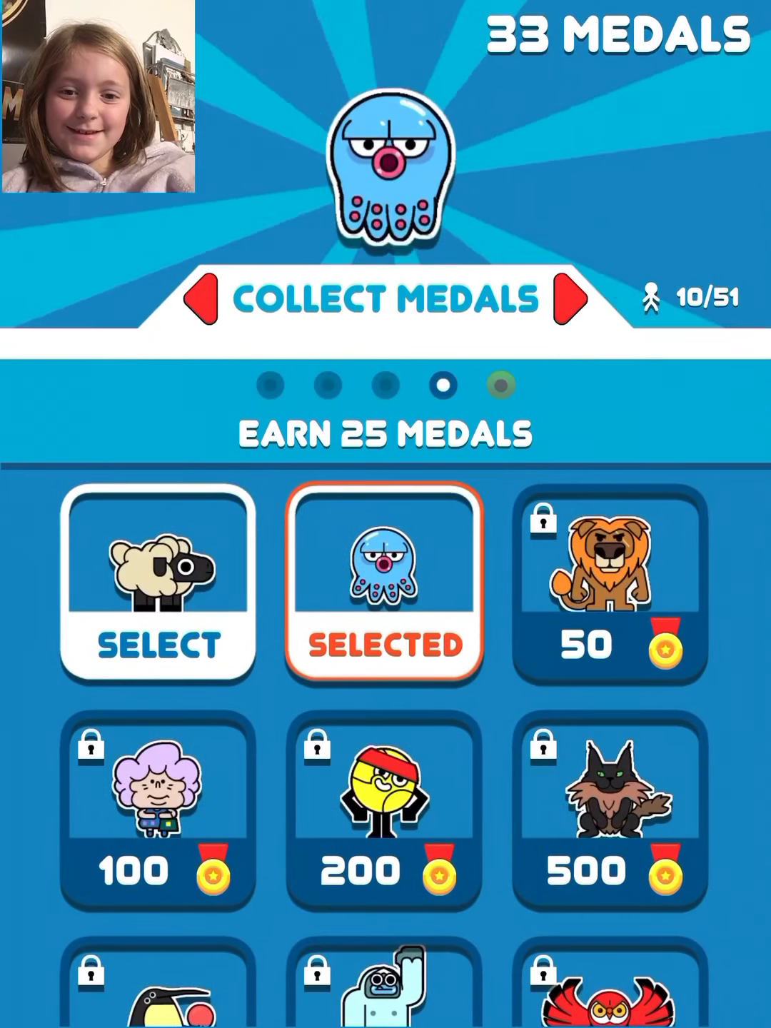
key(Escape)
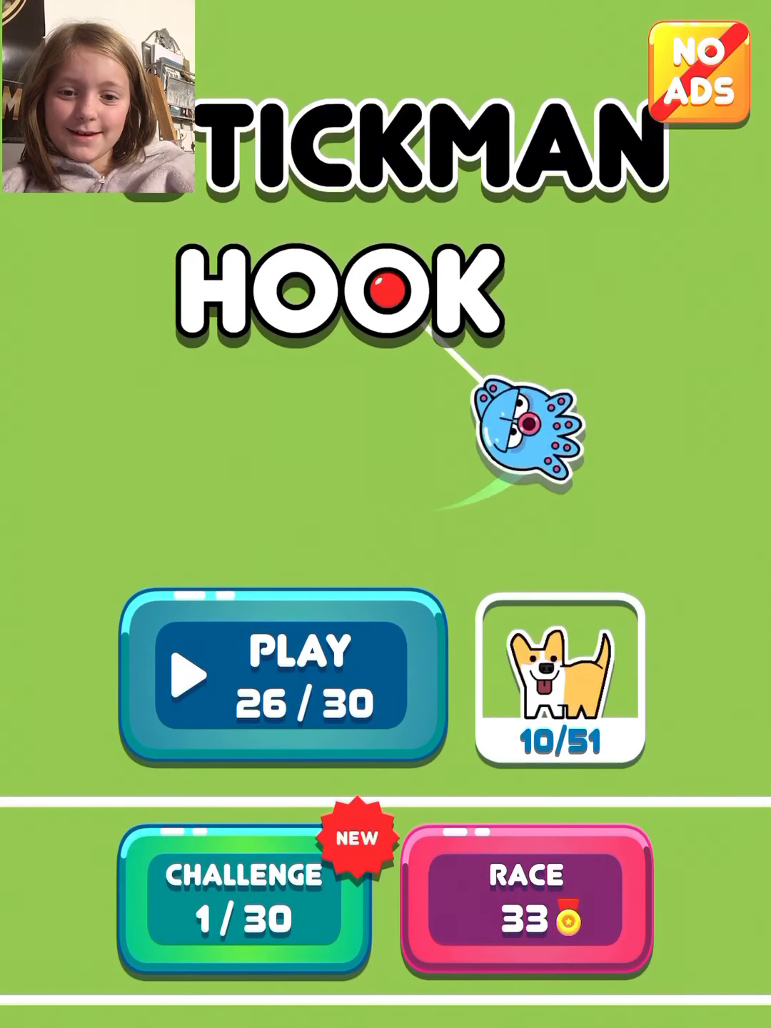
Start level 26 and swing from the anchor as the octopus
click(282, 675)
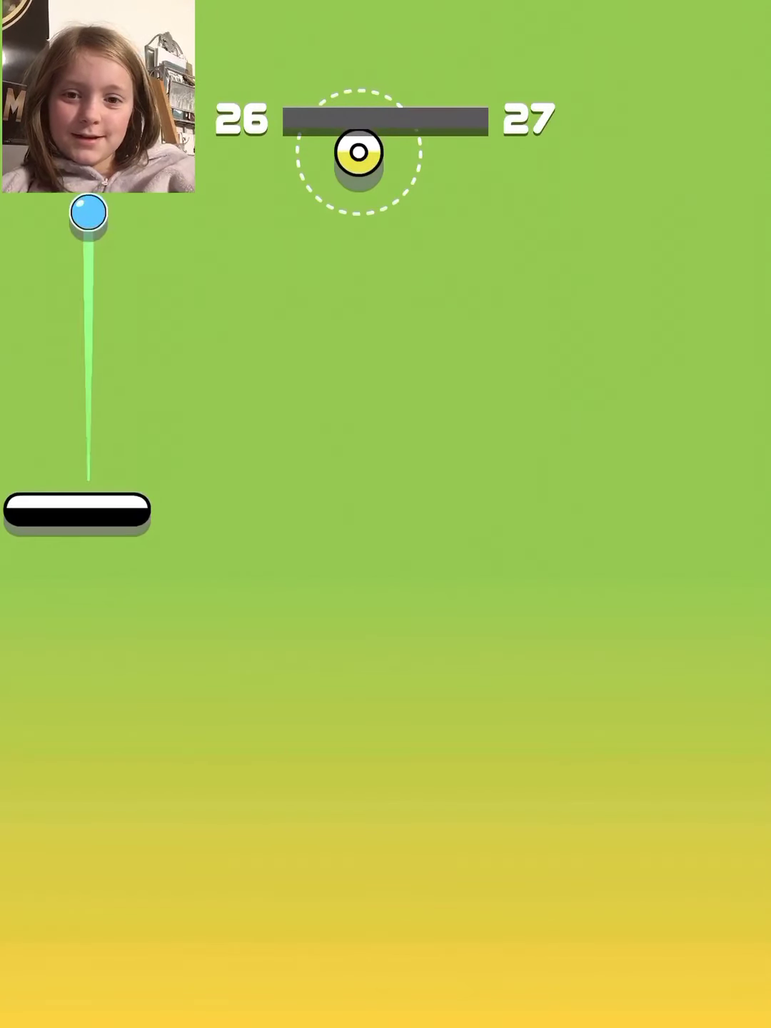
drag(385, 514, 385, 514)
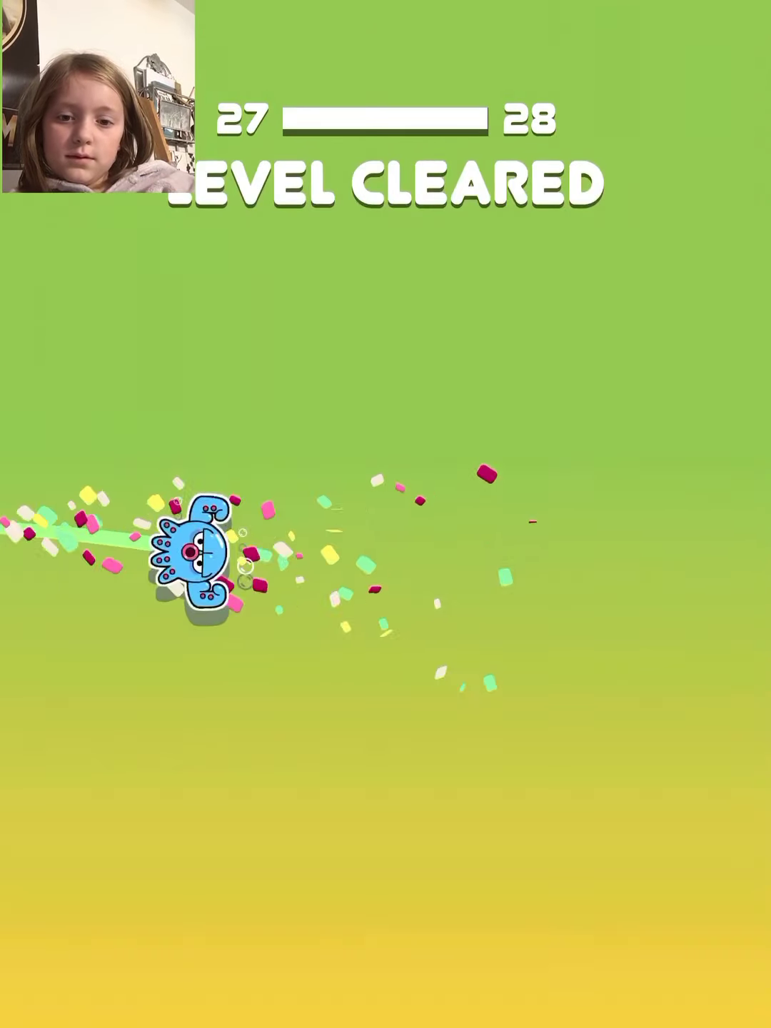
Leave Stickman Hook for the home screen and flip back to the first app page
key(super+h)
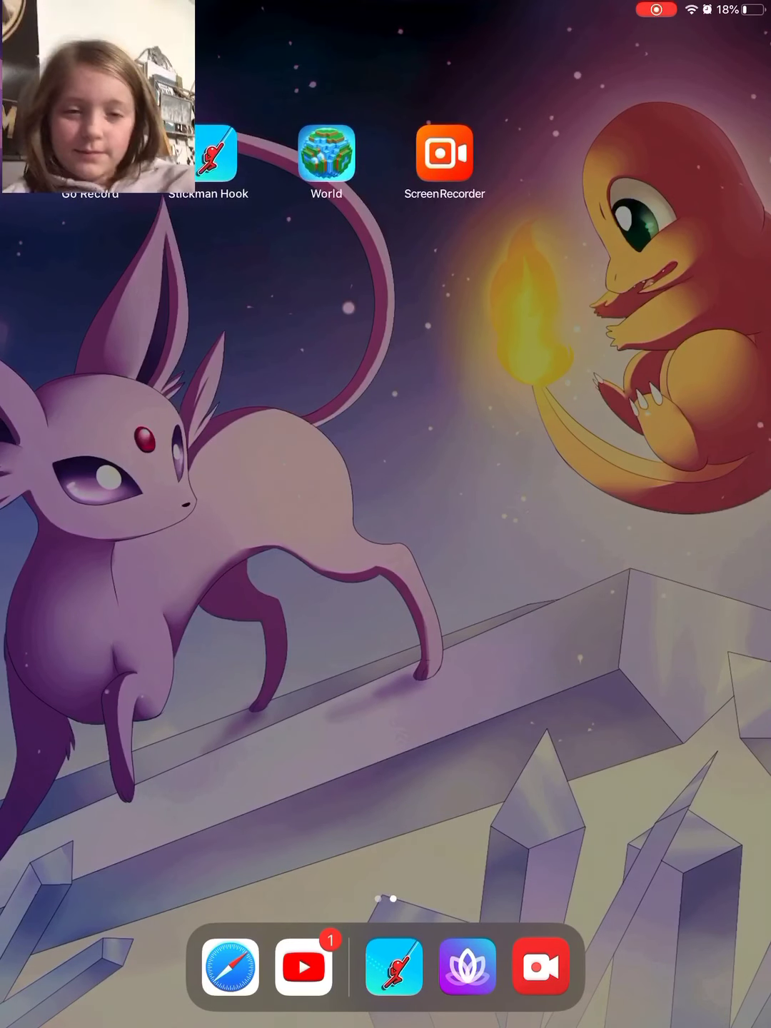
drag(241, 563, 642, 562)
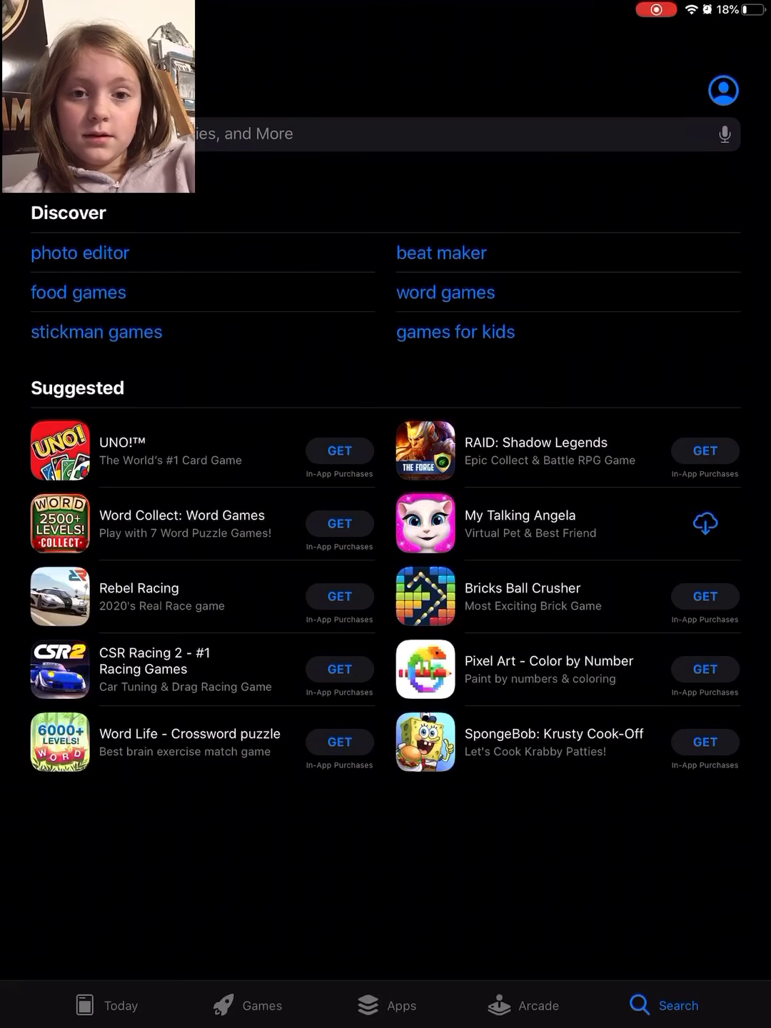
scroll(385, 482, down, 2)
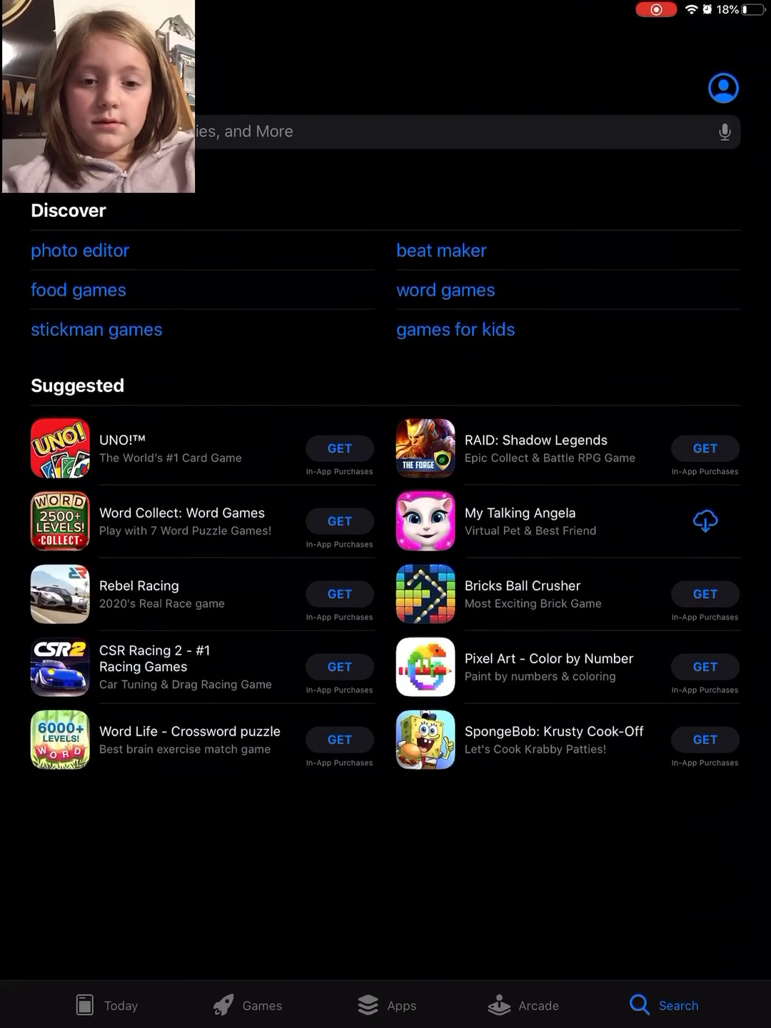
Get SpongeBob: Krusty Cook-Off, go home, and pull down Control Center from the top-right
click(706, 742)
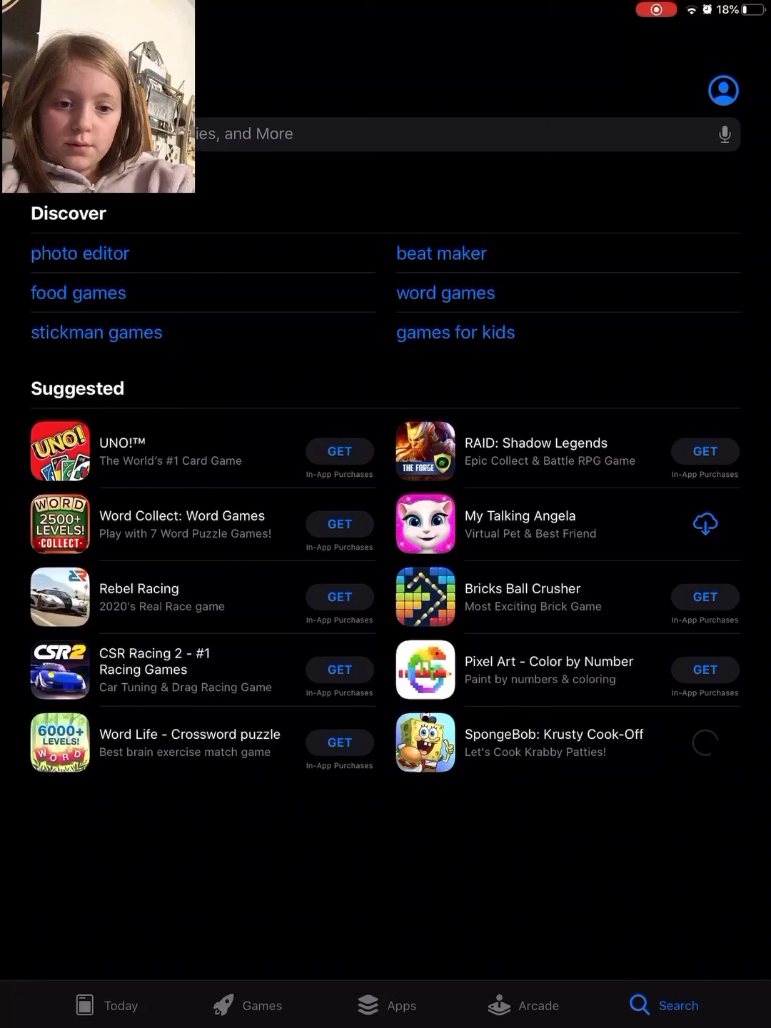
key(super+h)
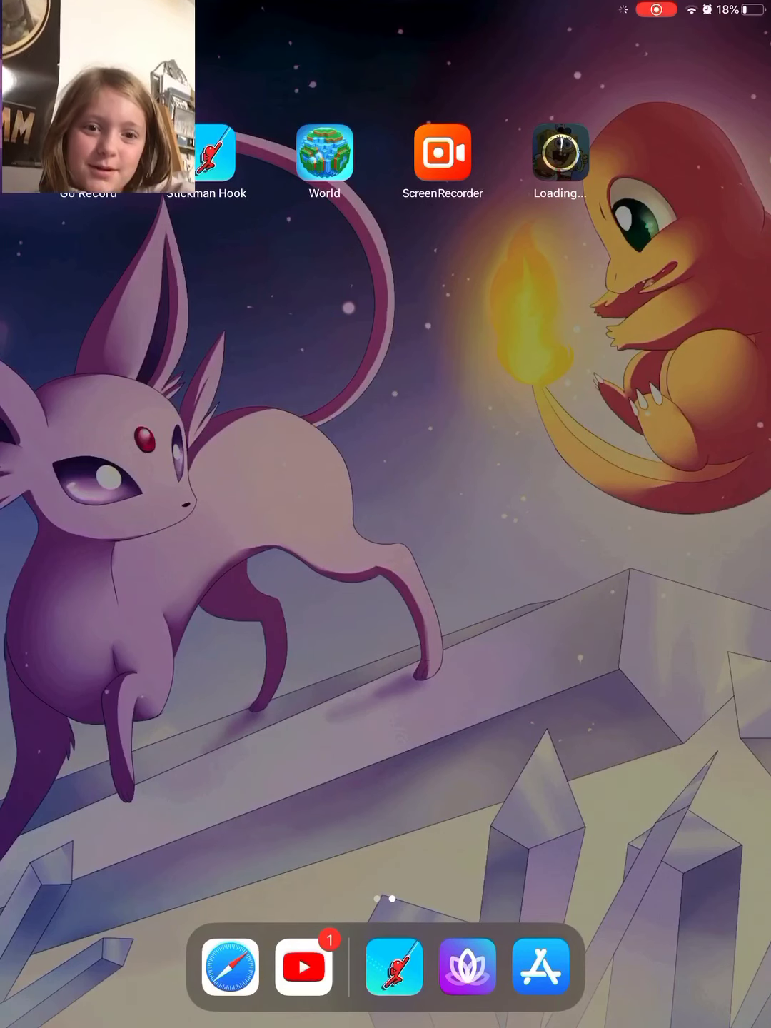
drag(707, 7, 692, 321)
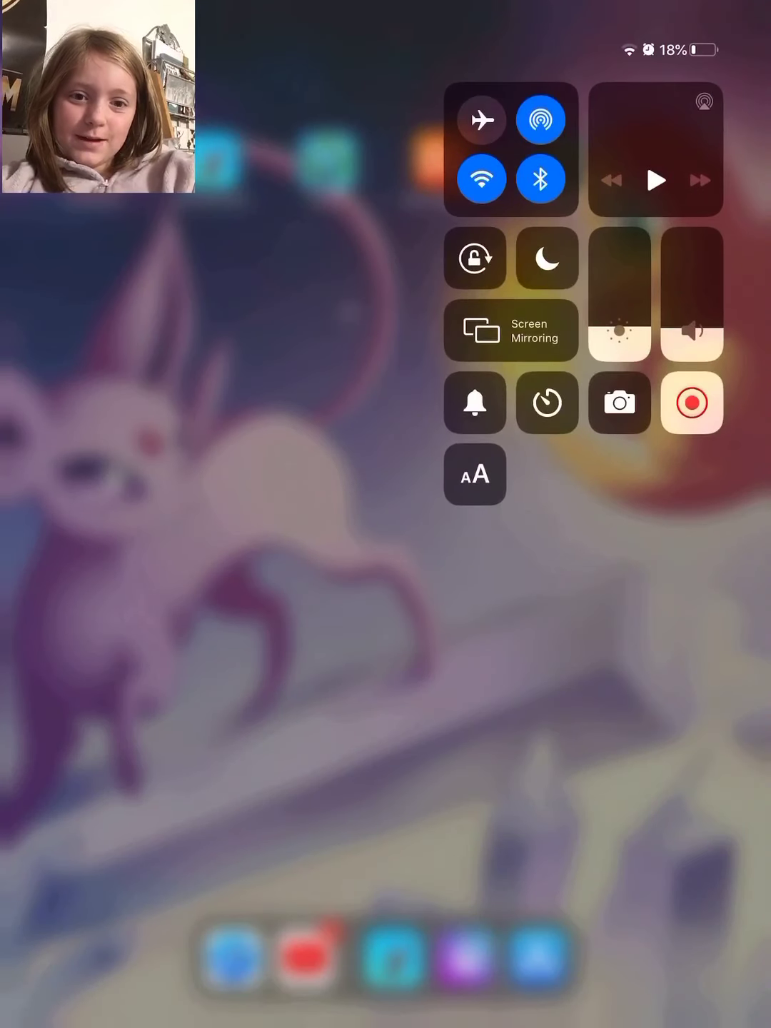